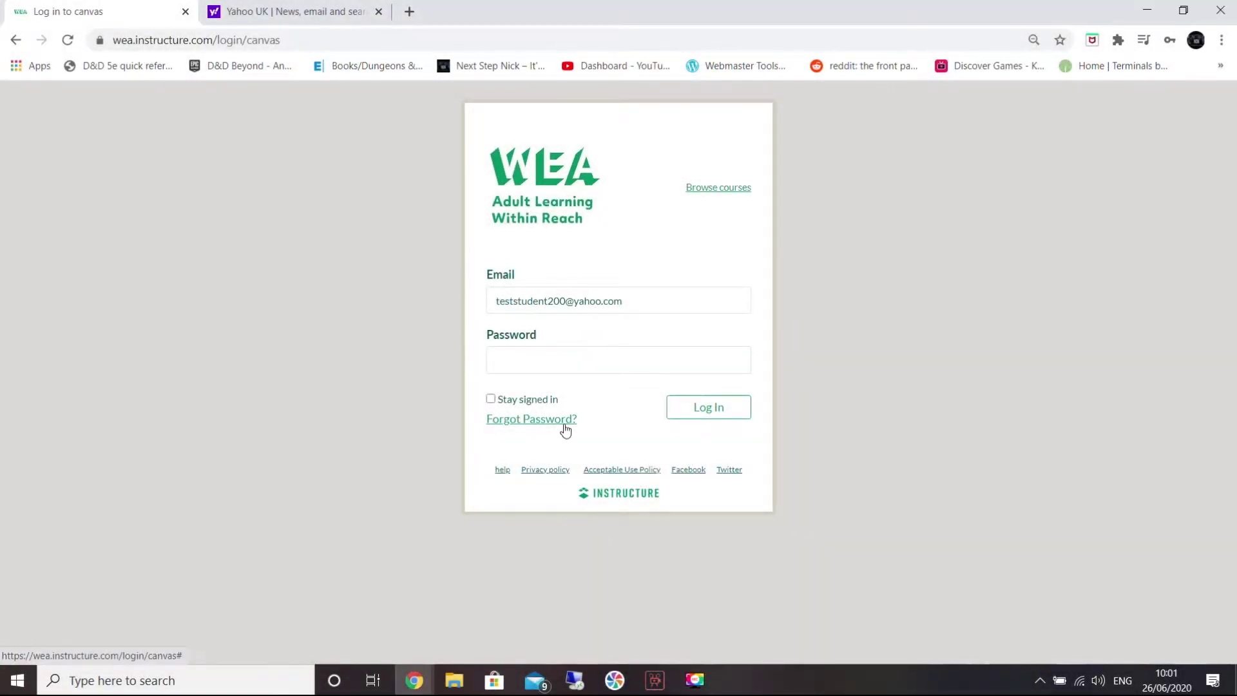
Request a Canvas password reset link for the account email via Forgot Password.
left_click(566, 426)
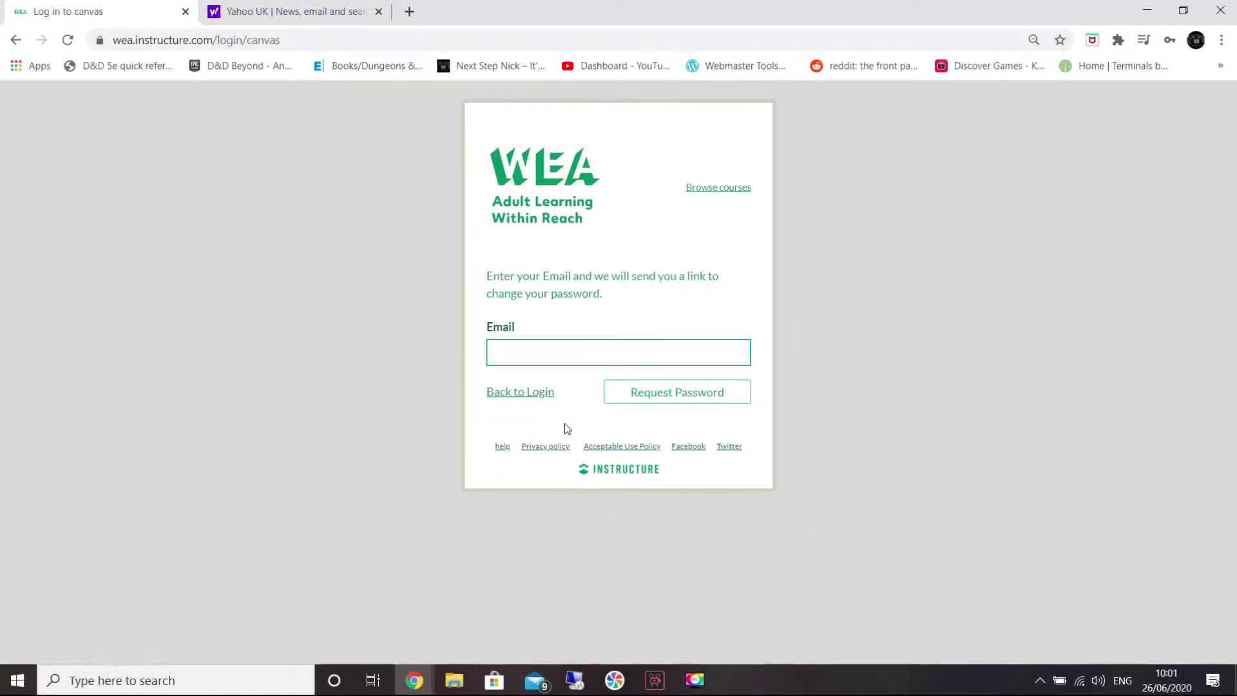
type("tests")
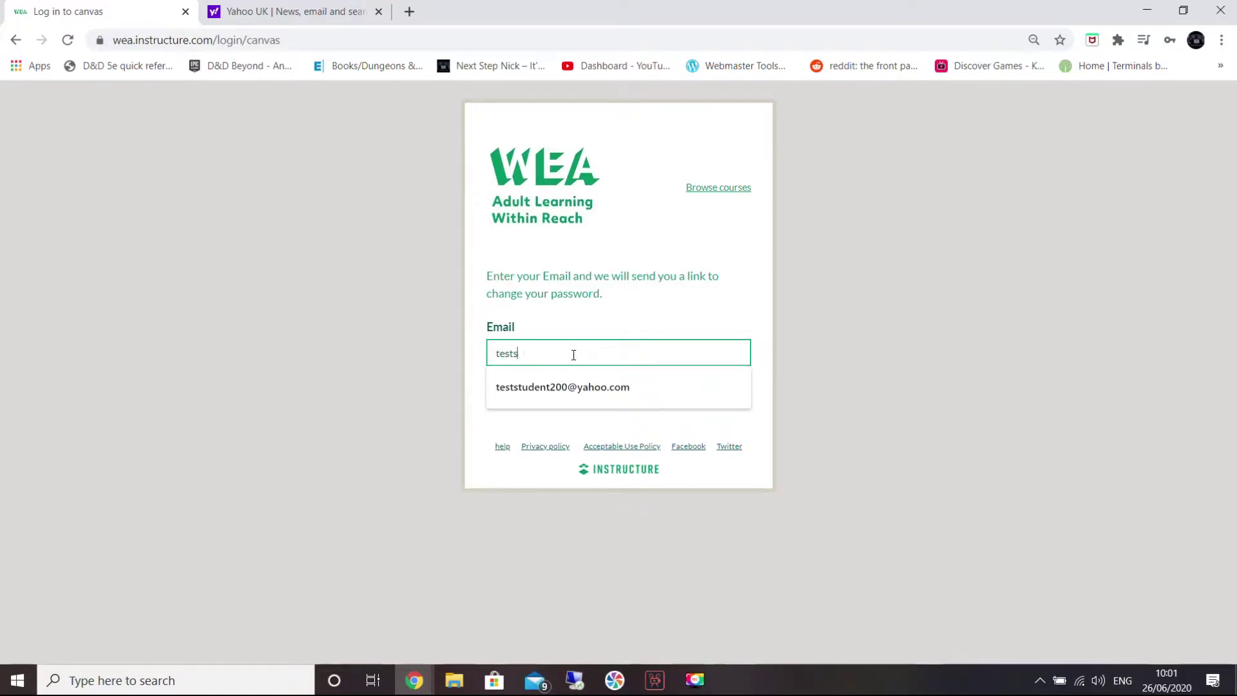
type("ent200")
type("m")
left_click(630, 393)
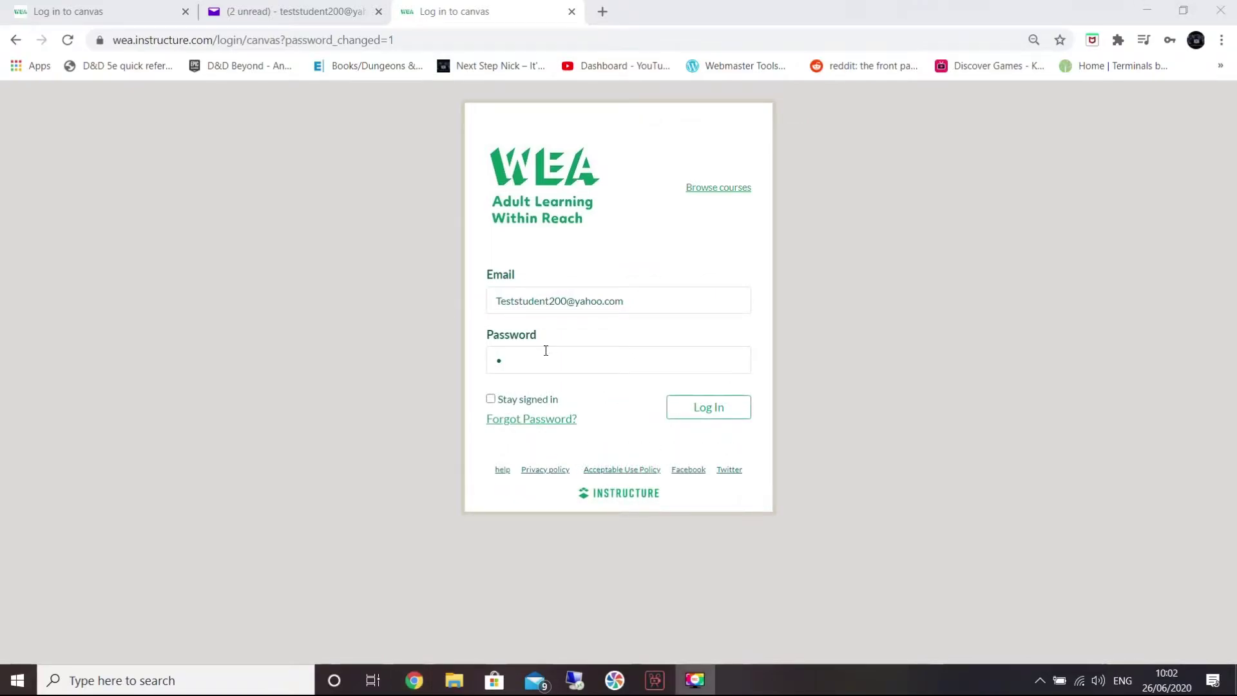
Enter the new password on the login form and tick 'Stay signed in'.
left_click(545, 356)
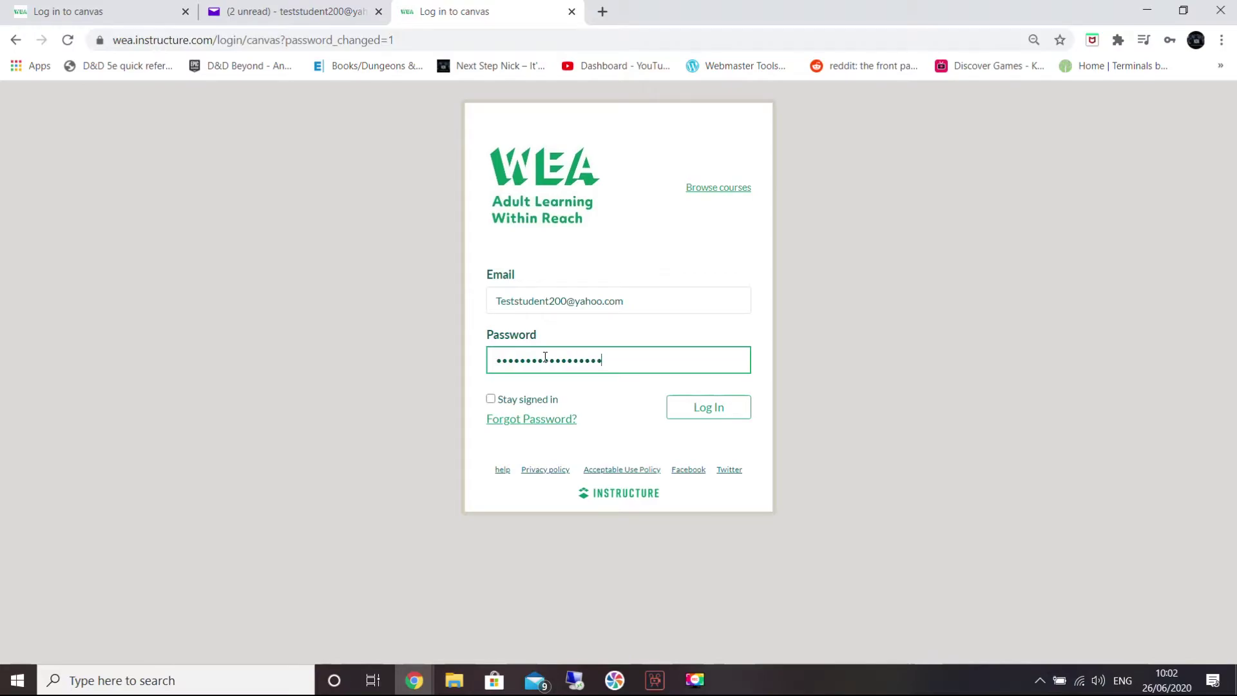
left_click(492, 398)
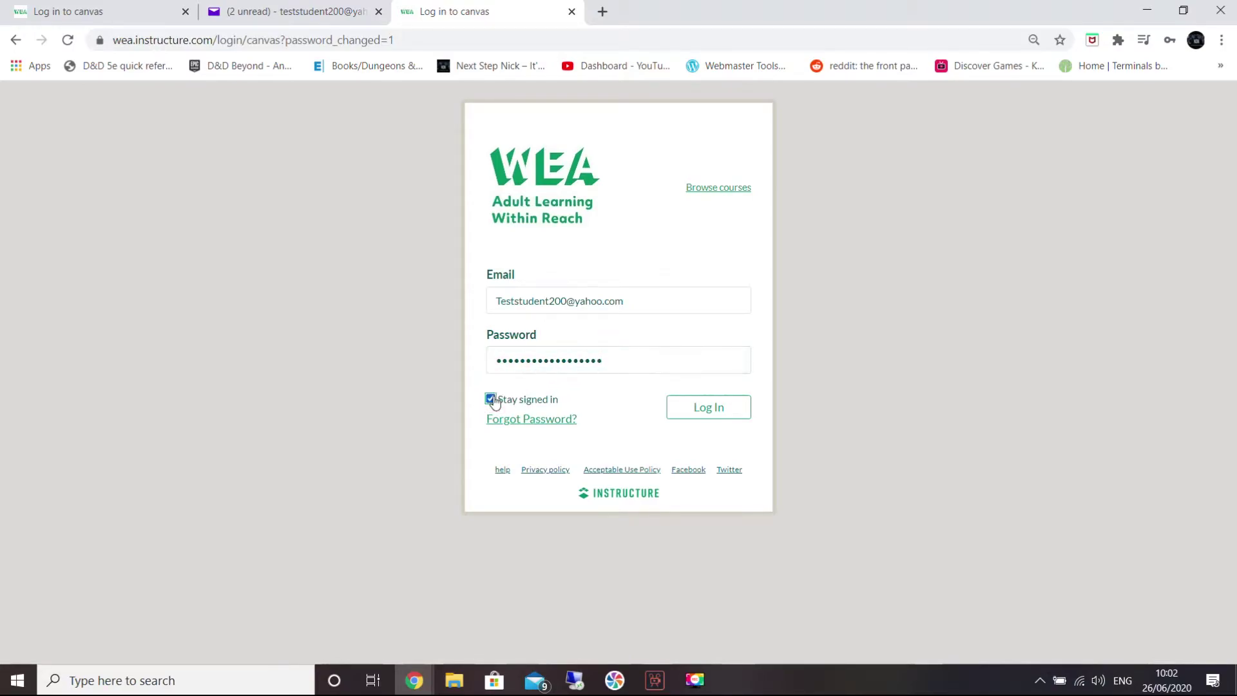
Submit the Canvas login with the new password.
left_click(738, 414)
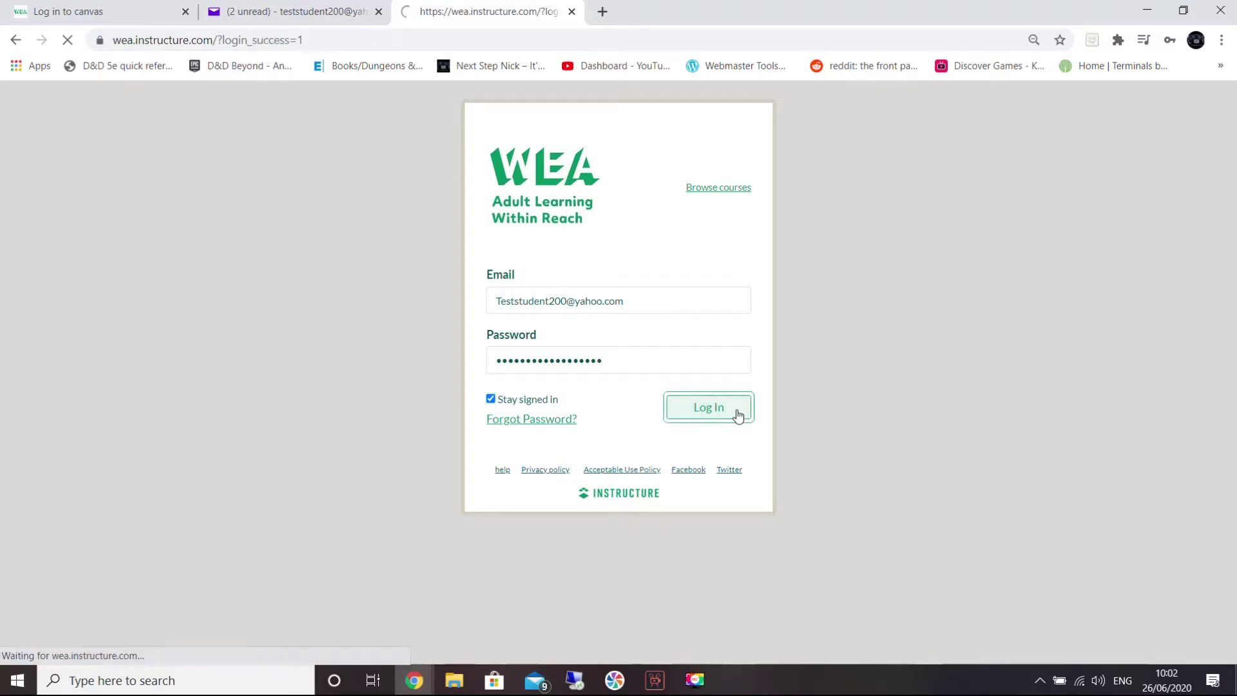